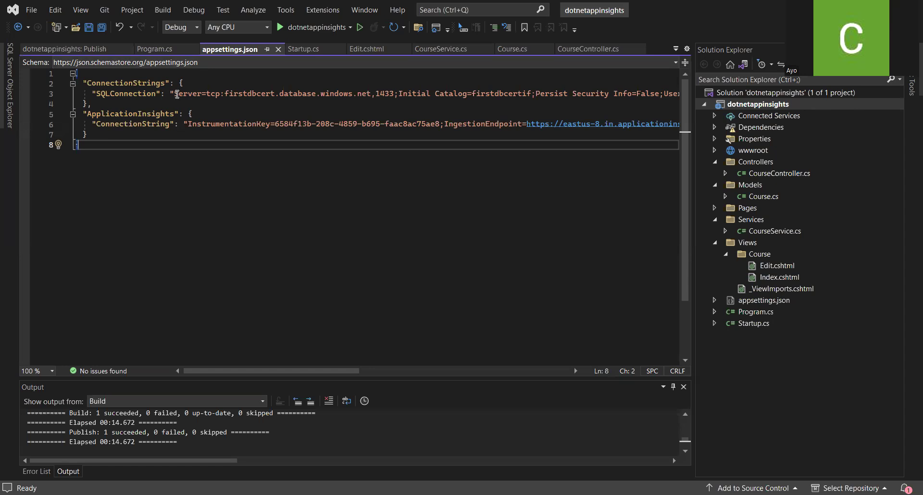
Examine the SQLConnection string in appsettings.json and the GetConnection, GetCourses and UpdateCourse methods in CourseService.cs.
drag(176, 94, 630, 91)
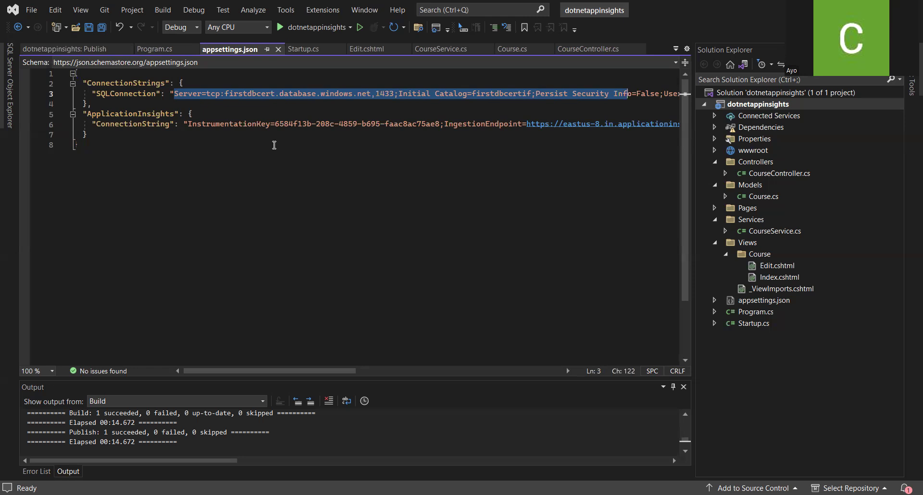
click(325, 144)
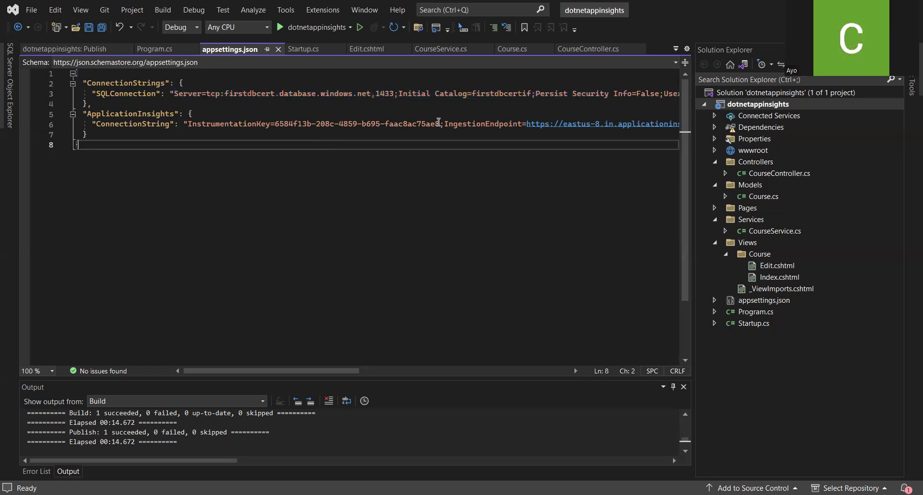
click(446, 50)
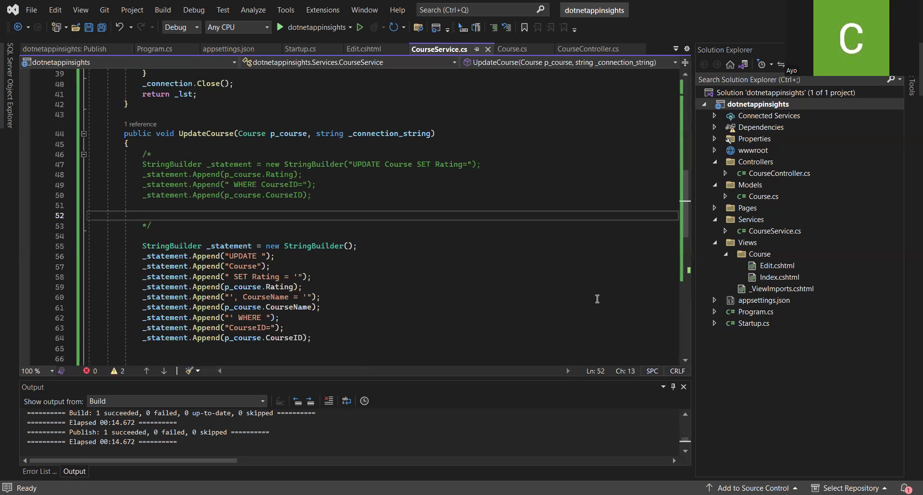
drag(687, 220, 679, 144)
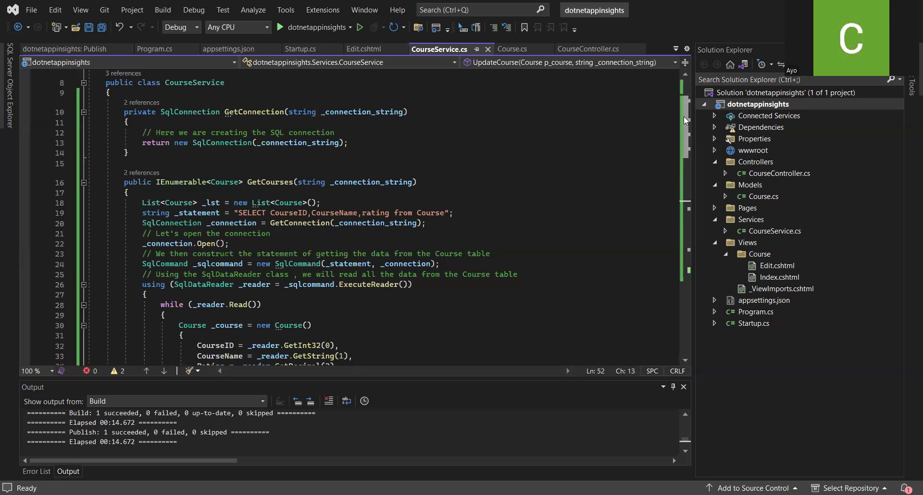
drag(684, 117, 686, 195)
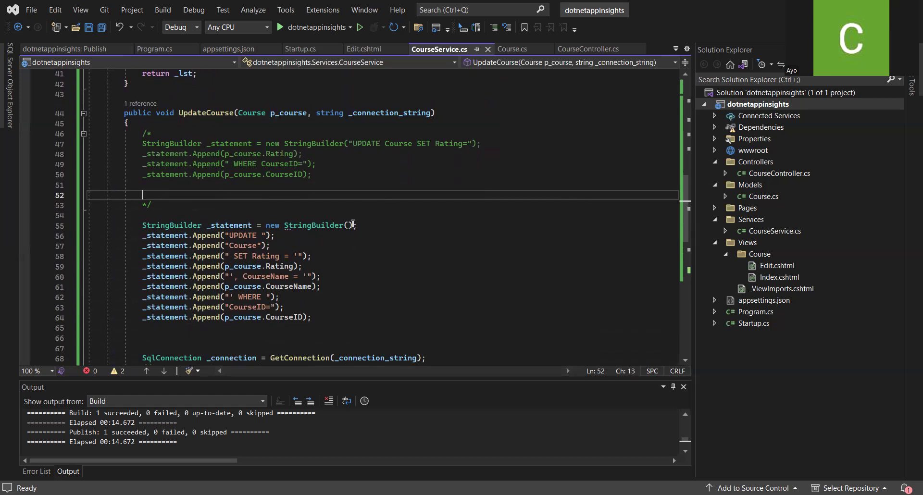
click(361, 213)
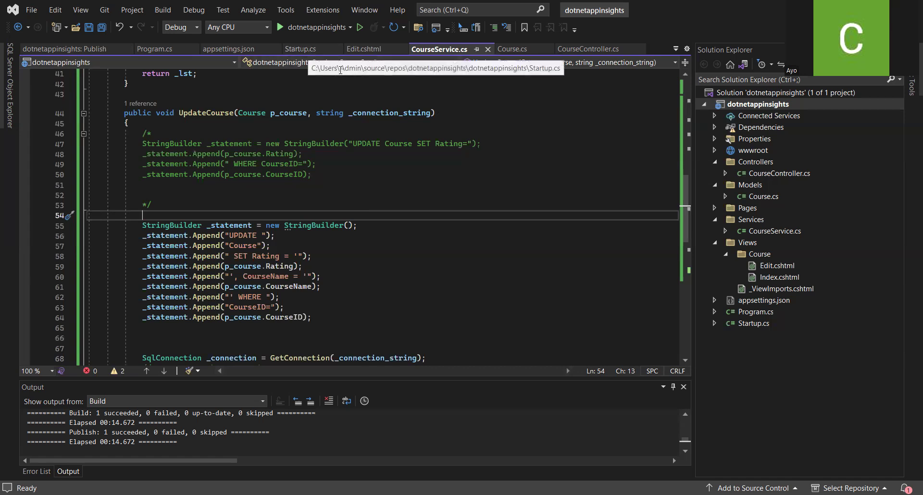
Examine the DependencyTrackingTelemetryModule line in Startup.cs that enables SQL command text instrumentation.
click(316, 52)
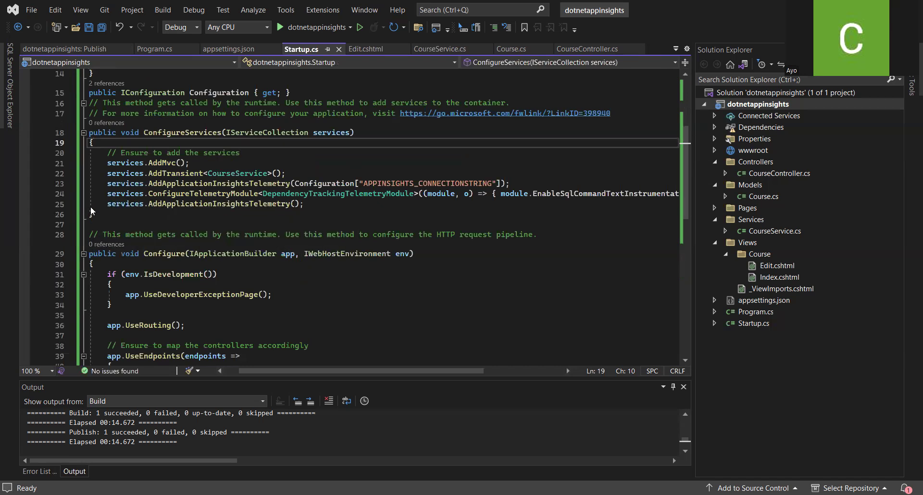
click(107, 196)
drag(106, 196, 688, 198)
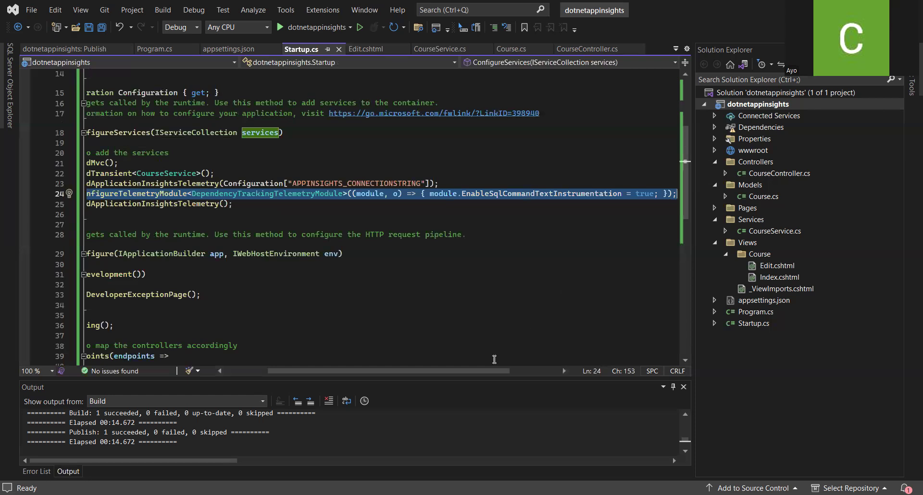
drag(486, 368, 441, 374)
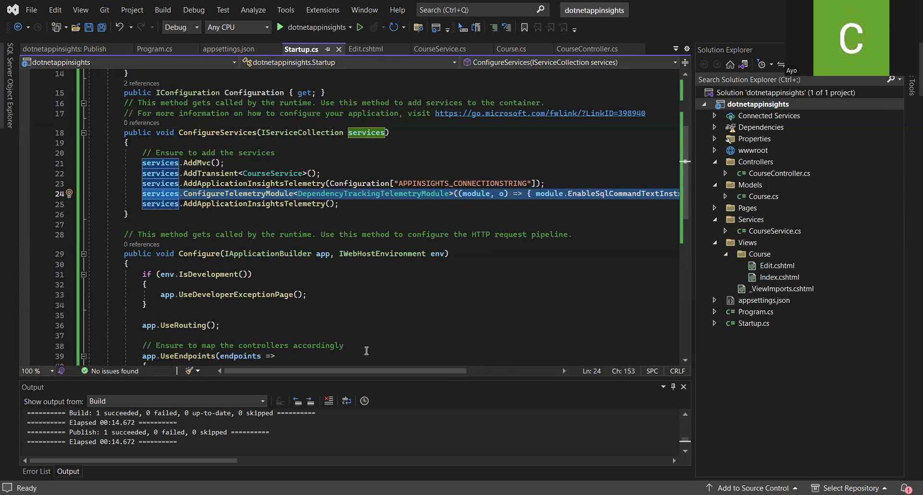
scroll(361, 371, right, 3)
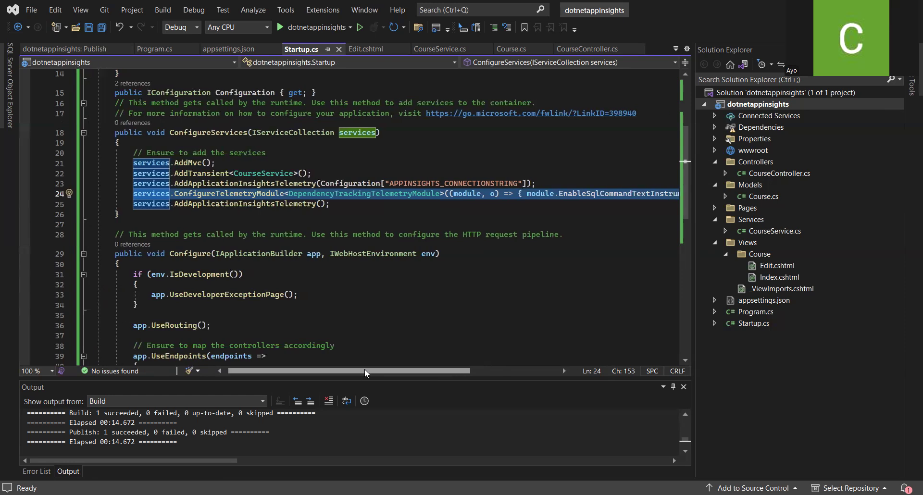
drag(377, 370, 412, 356)
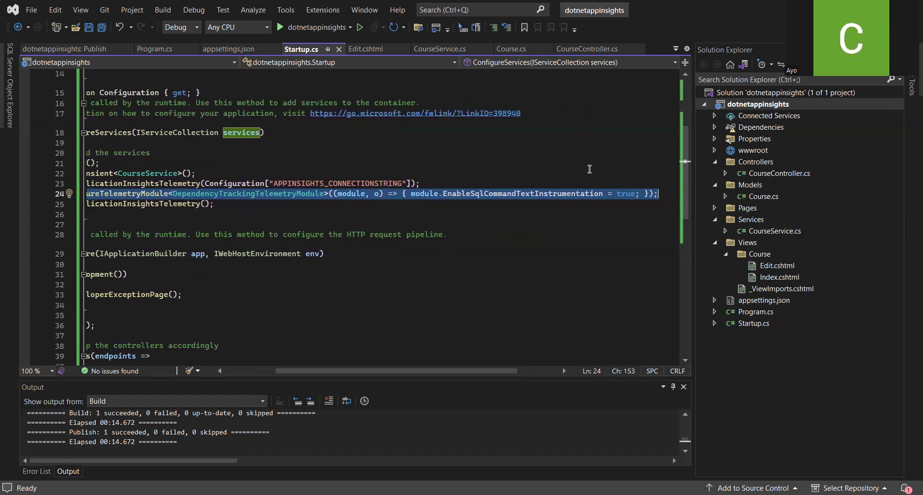
click(615, 196)
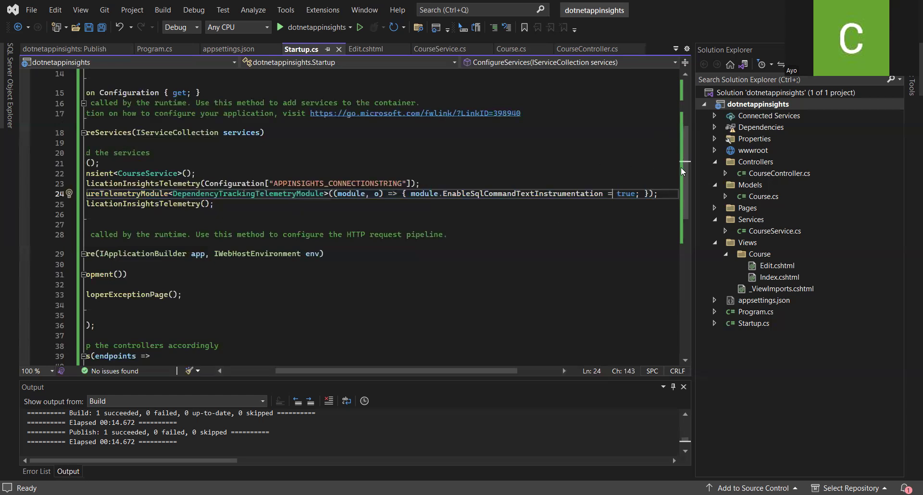
Open the publish page of the dotnetappinsights project.
right_click(739, 105)
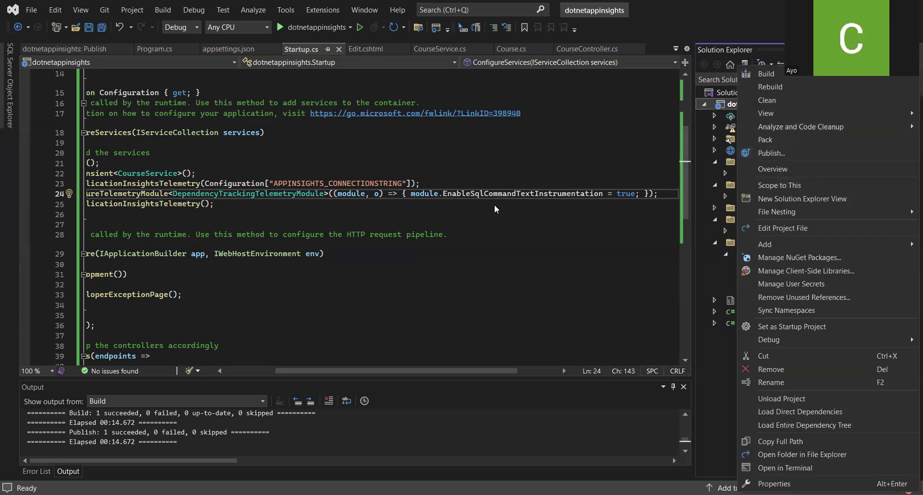
click(464, 253)
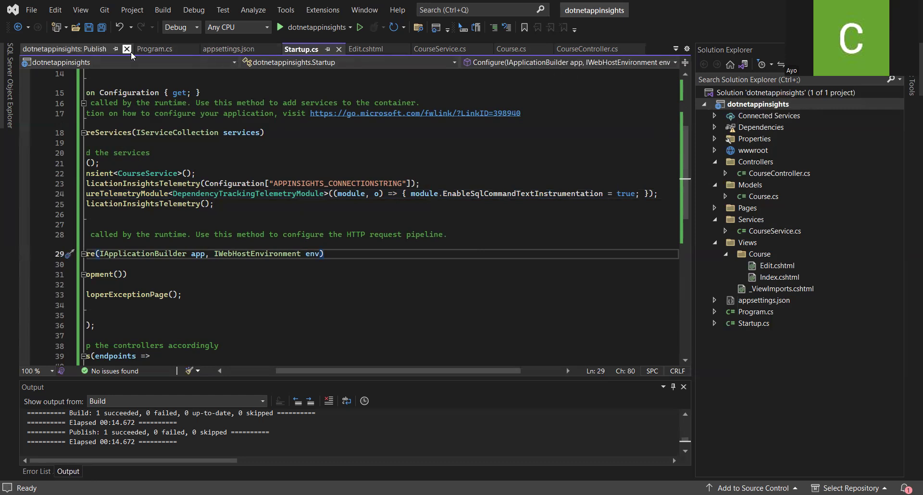
click(95, 50)
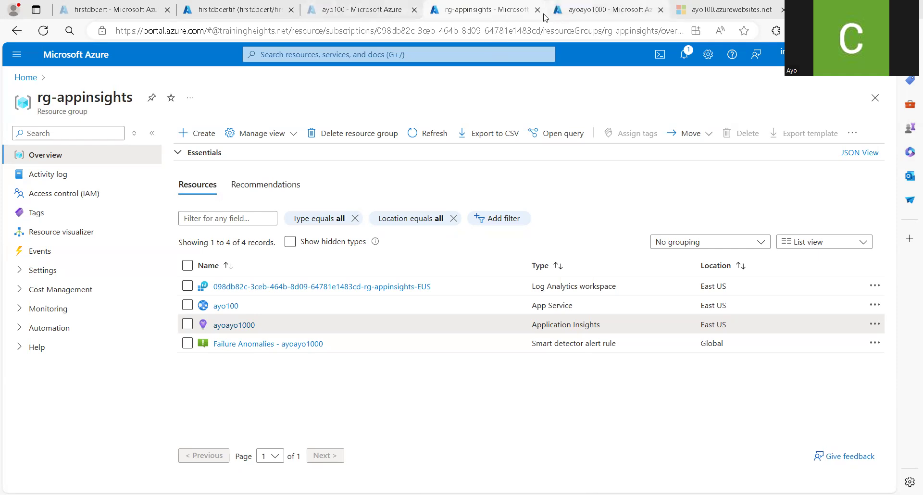
In the Azure portal, review the ayo100 web app's .NET Application Insights settings, from collection level through profiler and snapshot debugger to SQL commands.
click(360, 11)
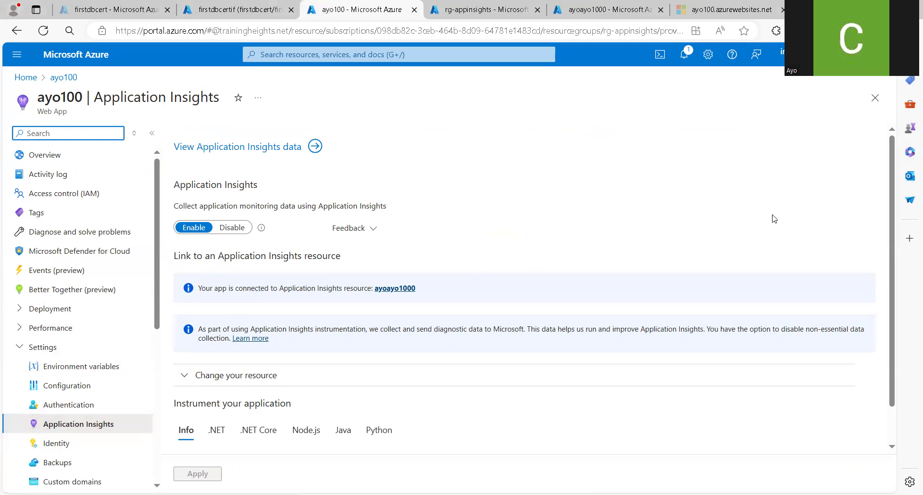
scroll(893, 246, down, 1)
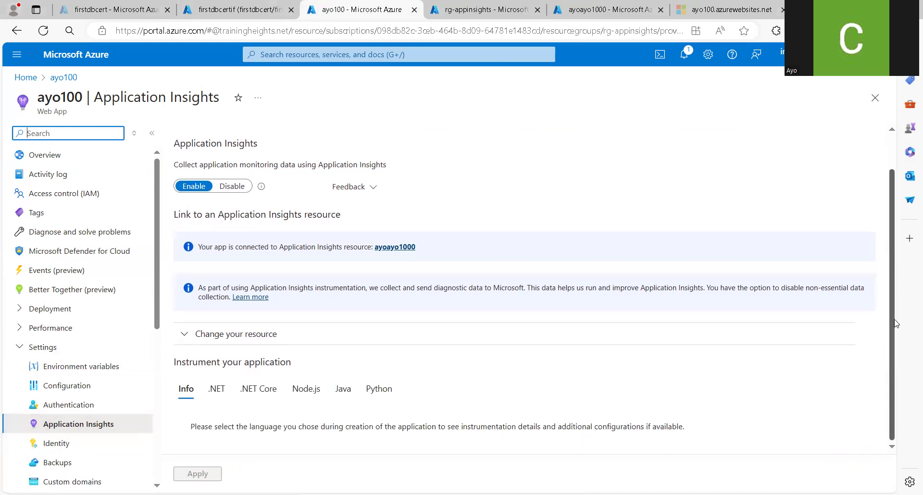
click(219, 396)
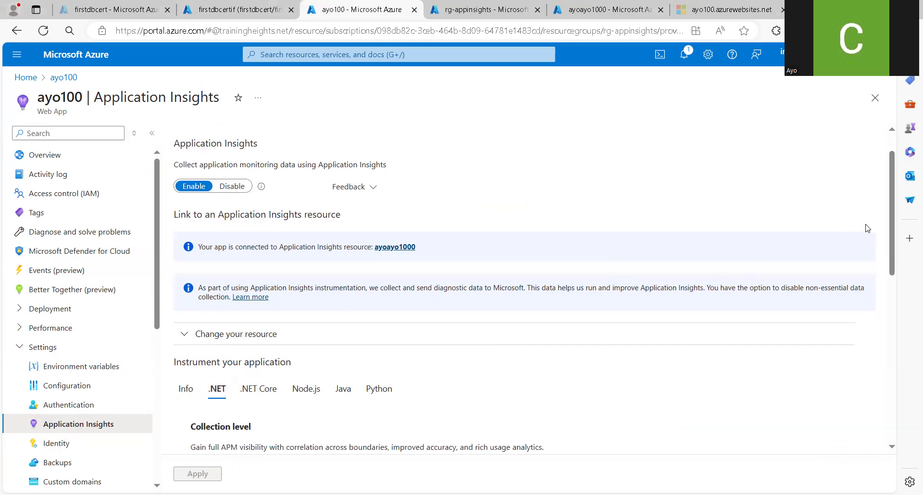
drag(890, 241, 890, 311)
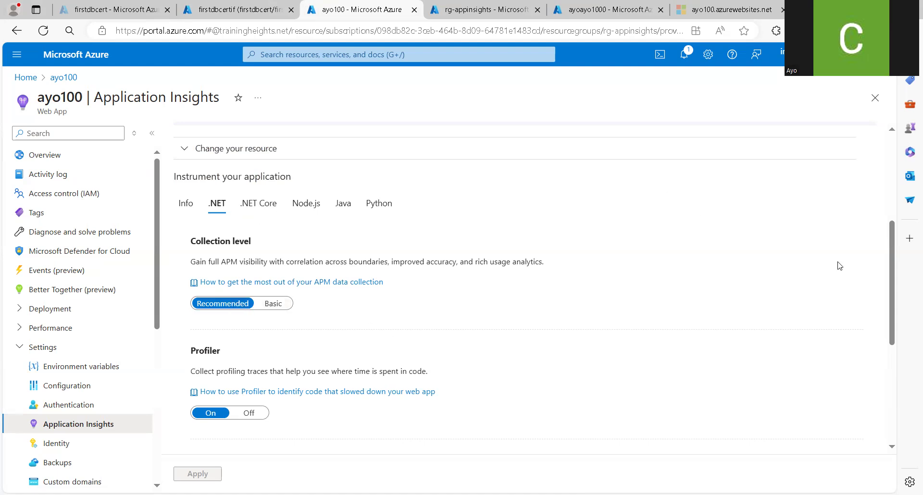
drag(890, 263, 894, 327)
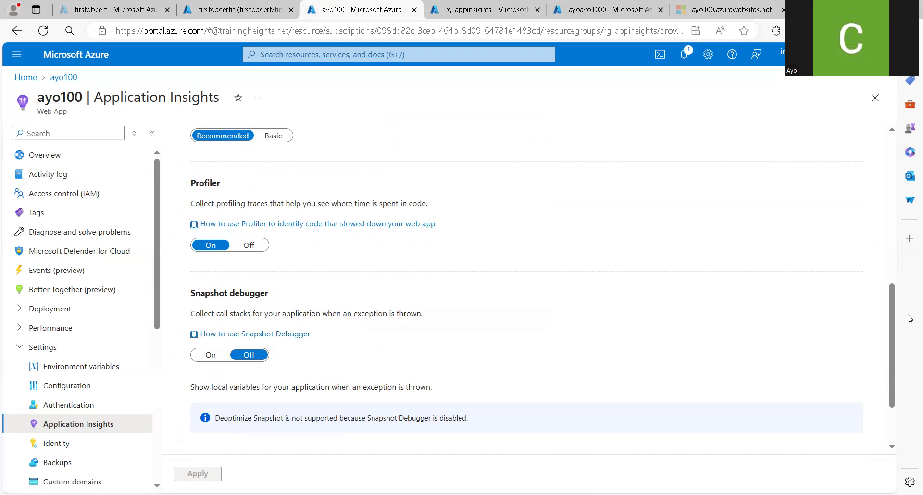
drag(892, 310, 888, 356)
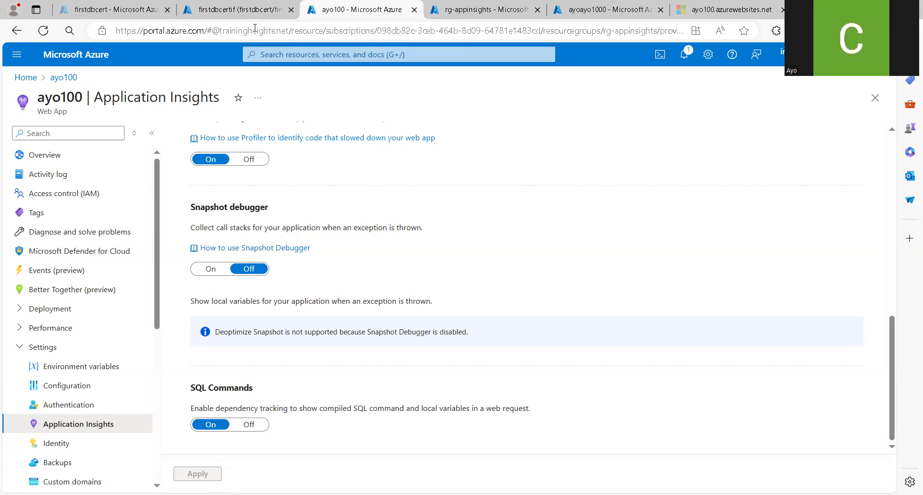
Check the firstdbcertif database overview and the firstdbcert server's networking settings, and return to the ayo100 web app.
click(234, 11)
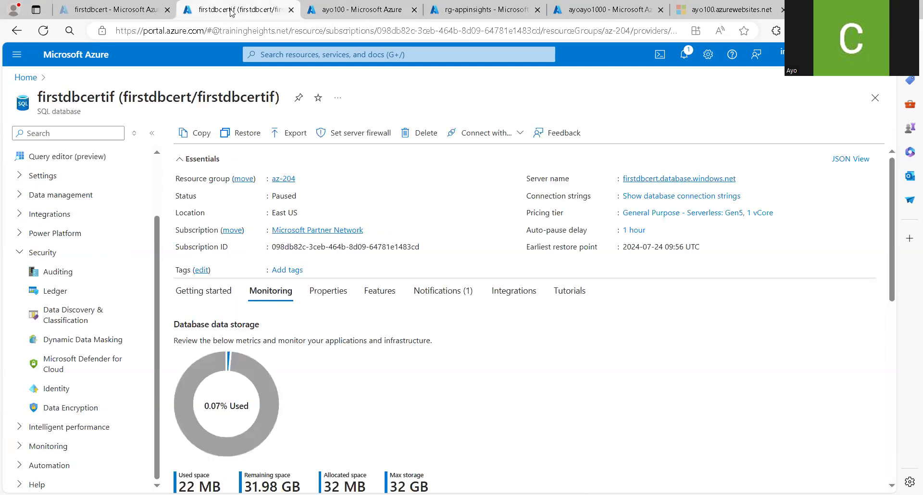
click(133, 10)
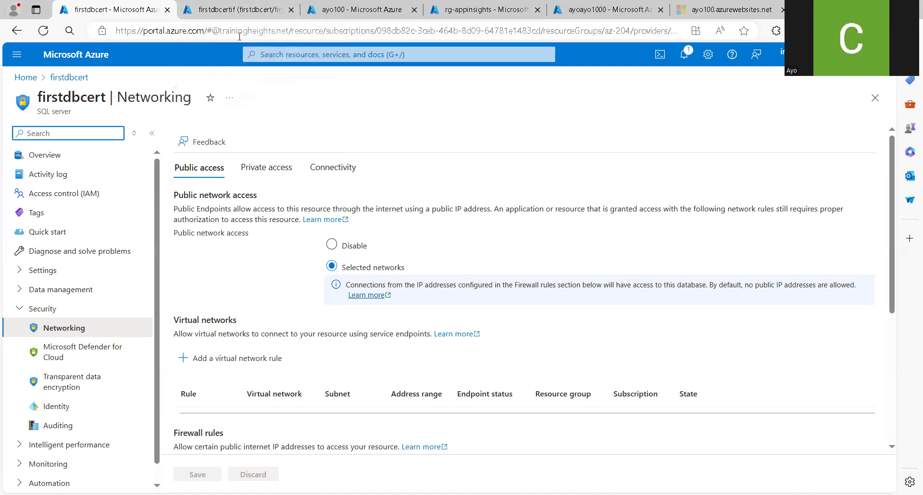
click(355, 9)
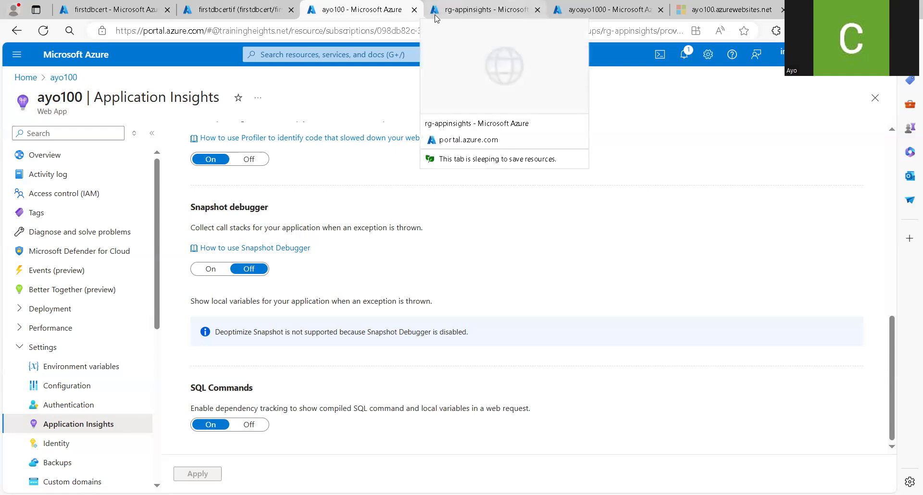
Open the live metrics of the ayoayo1000 Application Insights resource and reload the ayo100.azurewebsites.net course list.
click(619, 9)
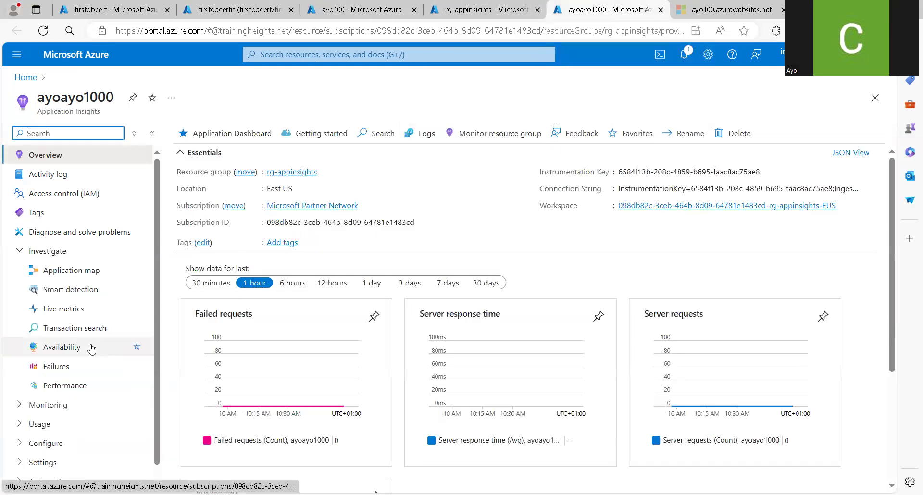
click(81, 311)
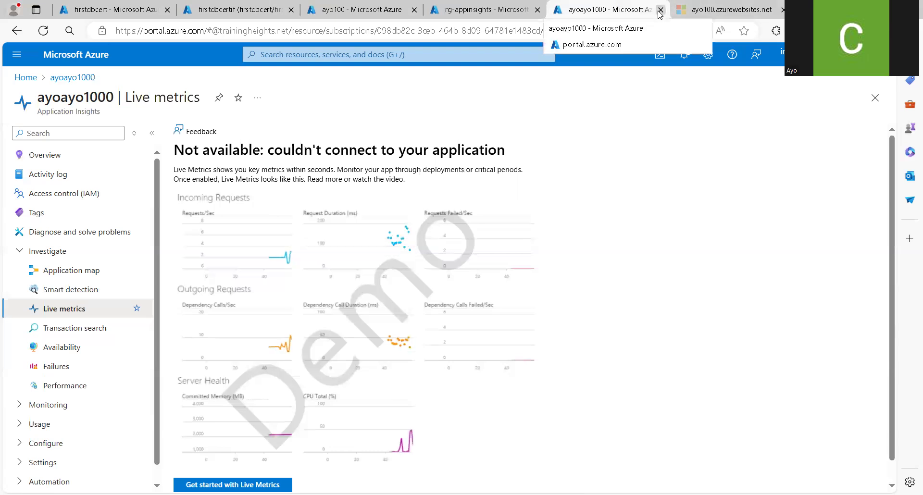
click(716, 8)
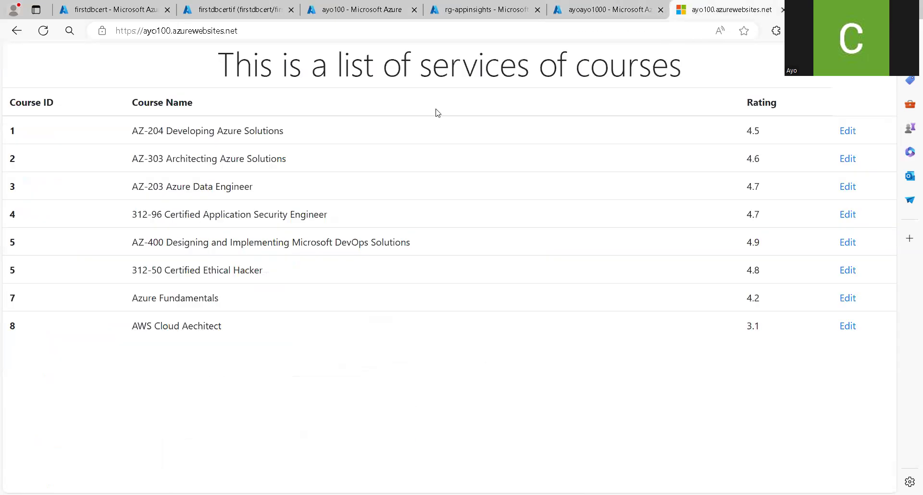
click(43, 31)
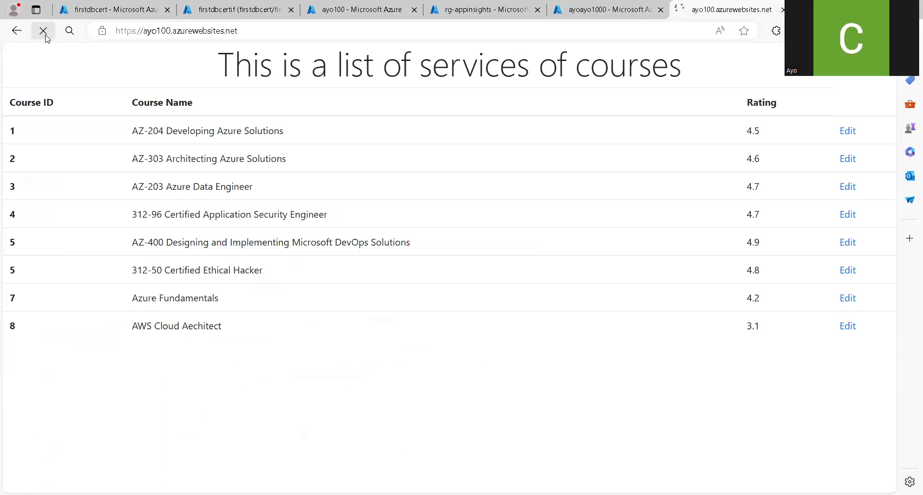
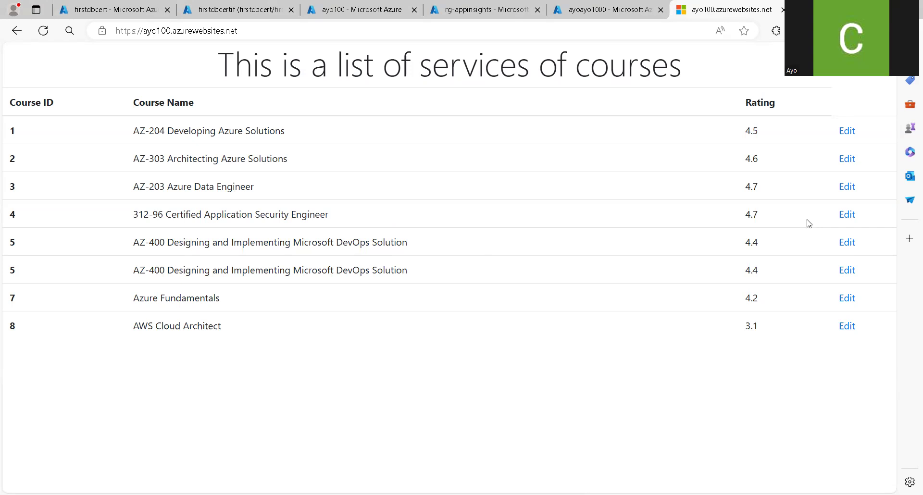
Rename the course with ID 4 to "312-96 EC Council CASE" and save it.
click(847, 214)
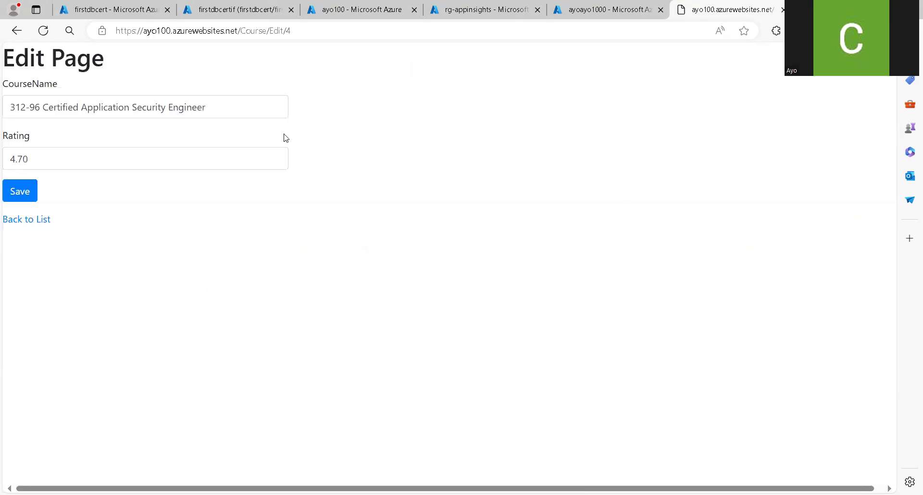
click(43, 107)
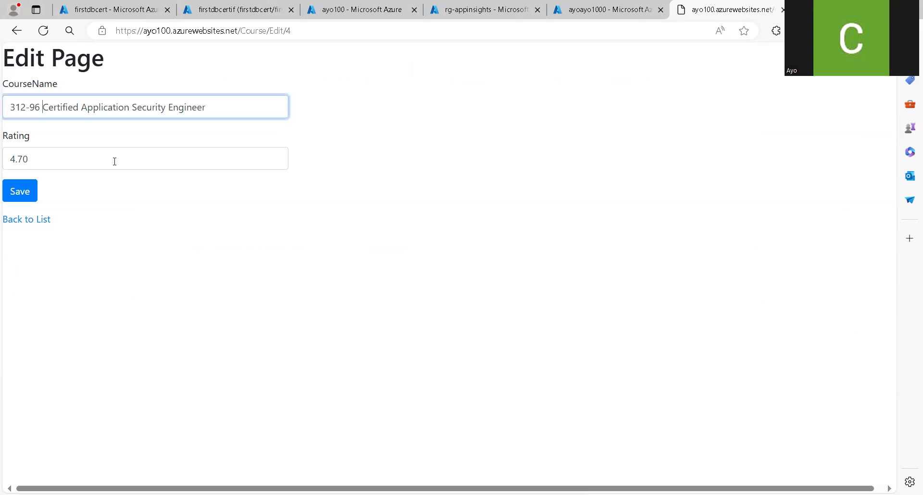
text(EC Council)
key(shift+Right)
key(shift+Right)
key(shift+Right)
key(shift+Right)
key(shift+Right)
key(shift+Right)
key(shift+Right)
key(shift+Right)
key(shift+Right)
key(shift+Right)
key(shift+Right)
key(shift+Right)
key(shift+Right)
key(shift+Right)
key(shift+Right)
key(shift+Right)
key(shift+Right)
key(shift+Right)
key(shift+Right)
key(shift+Right)
key(shift+Right)
key(shift+Right)
key(shift+Right)
key(shift+Right)
text(CA)
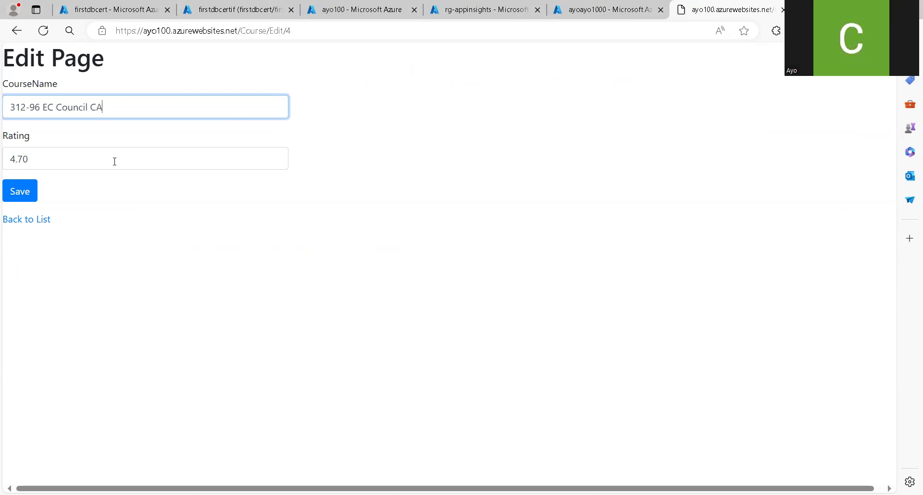
text(SE)
click(25, 192)
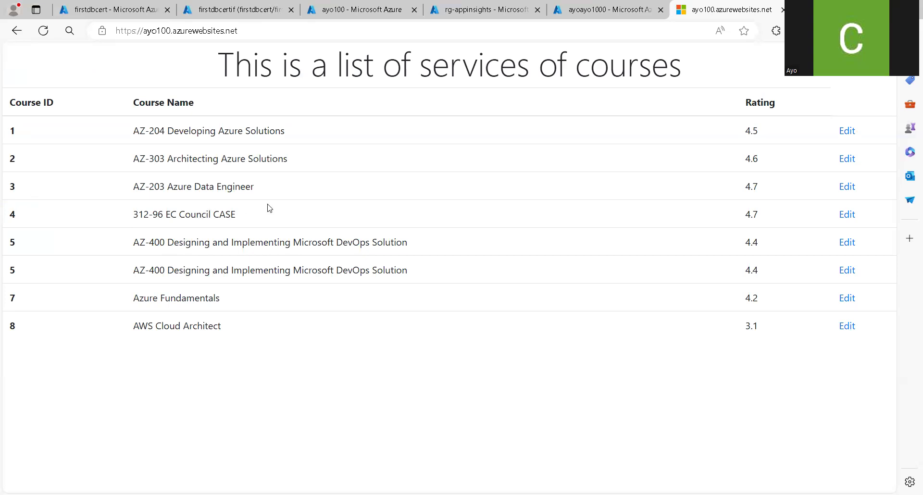
Reload the course list and view the resulting requests in the ayoayo1000 live metrics.
click(44, 31)
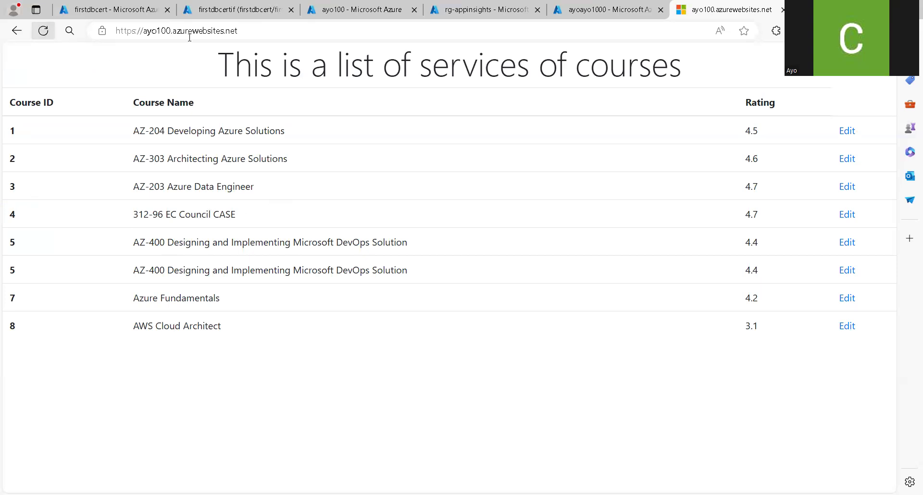
click(595, 10)
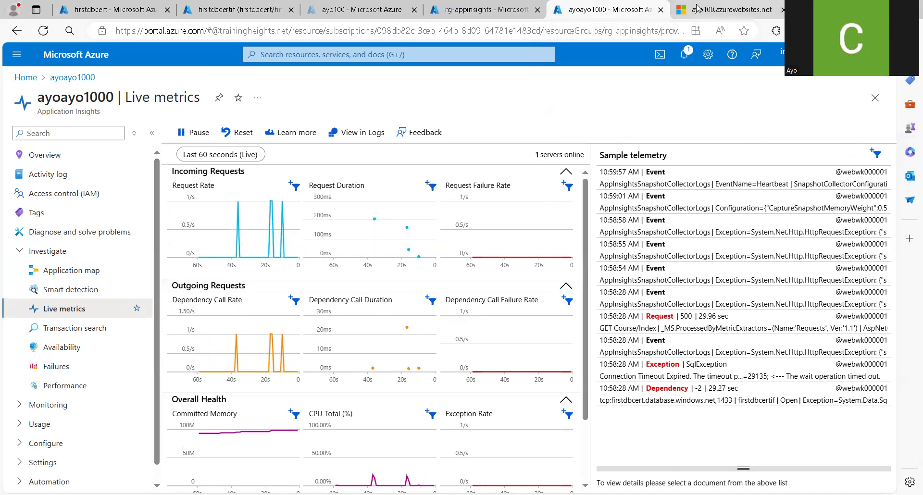
Run a transaction search for all data in the last 24 hours and browse the listed requests and dependencies.
mouse_move(698, 8)
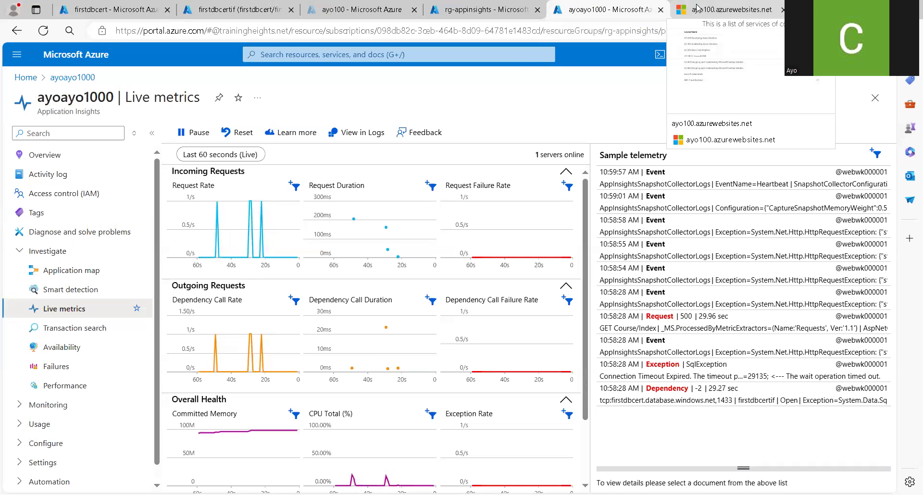
click(101, 331)
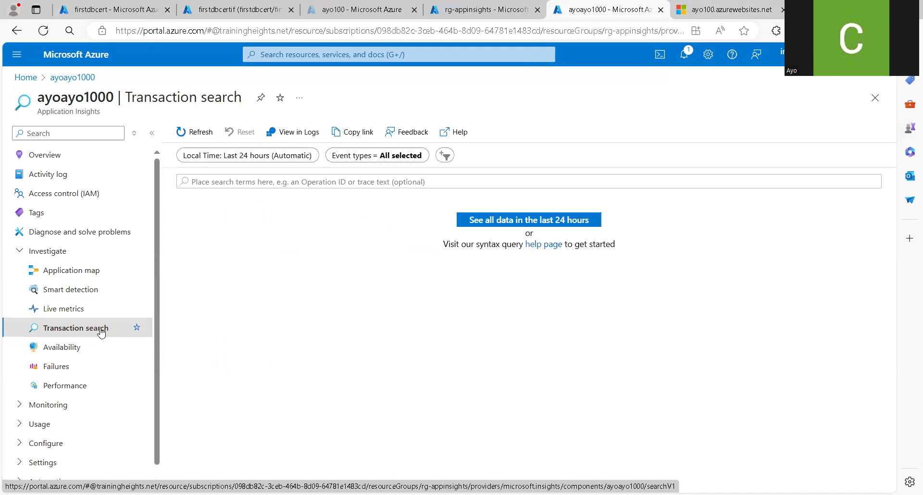
click(533, 223)
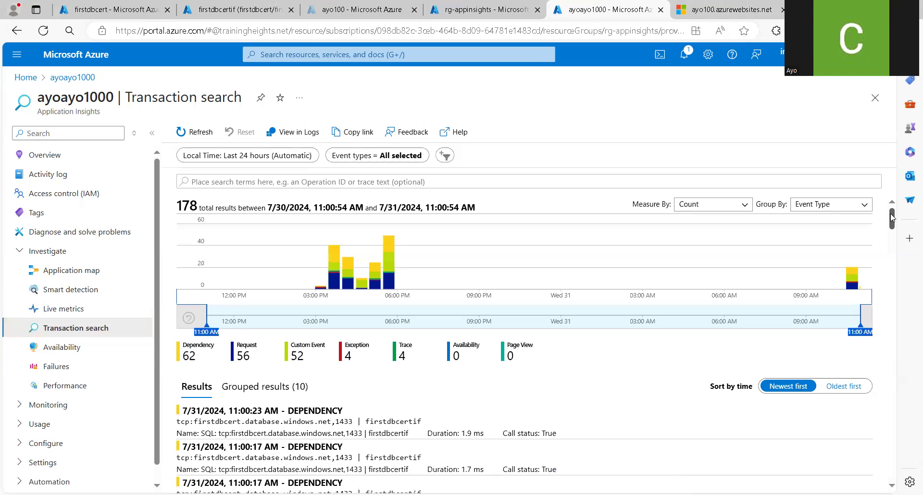
drag(893, 218, 892, 231)
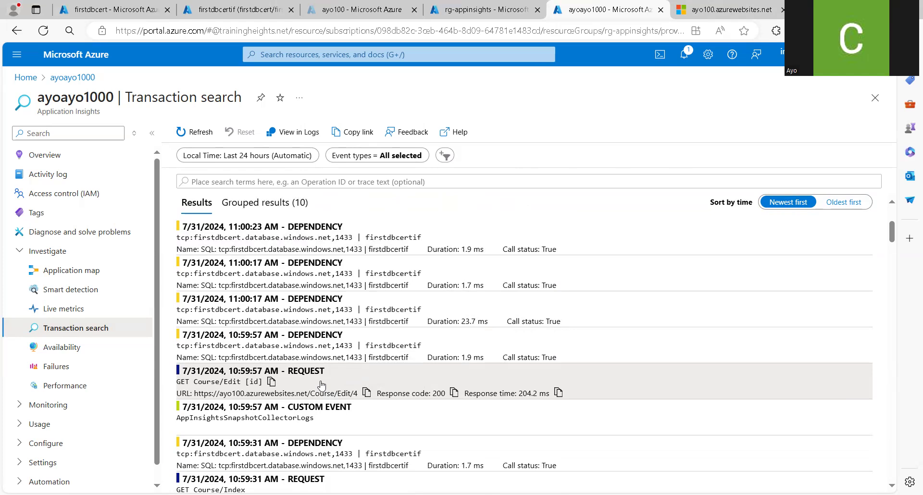
scroll(893, 241, down, 1)
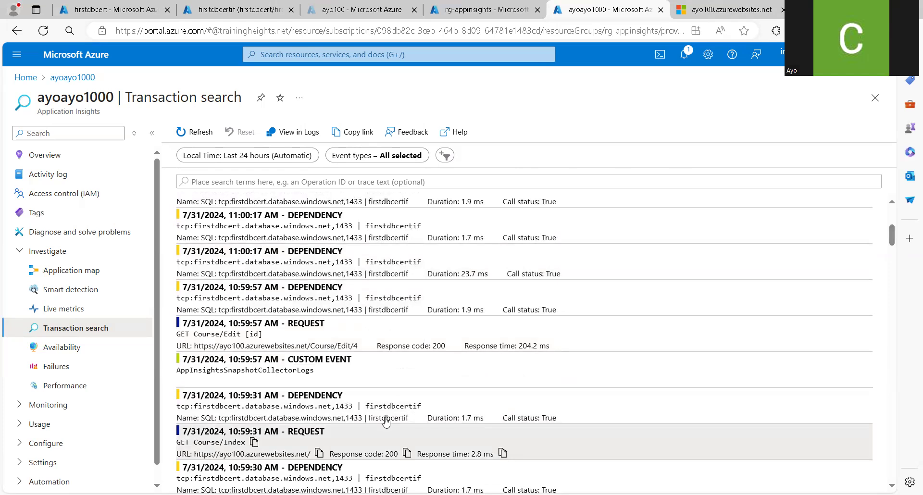
Open the 10:59:57 GET Course/Edit request's end-to-end transaction and examine the SQL command of its firstdbcert dependency.
click(356, 340)
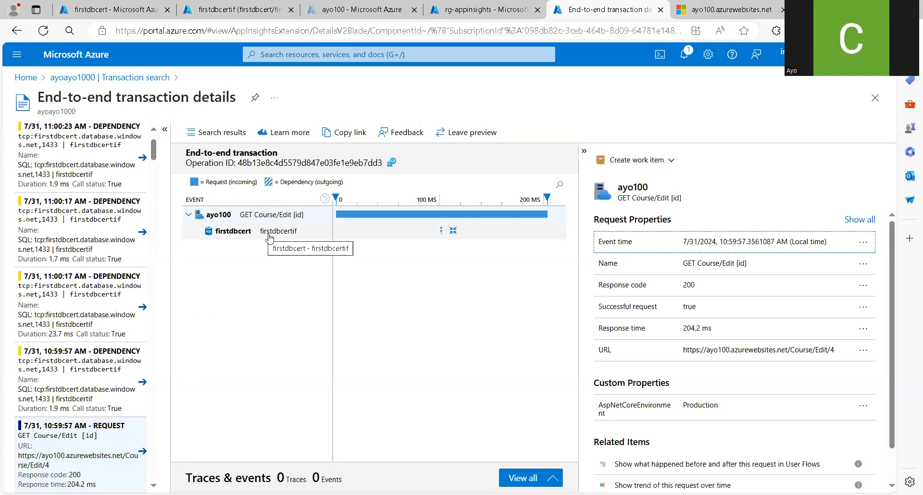
mouse_move(130, 15)
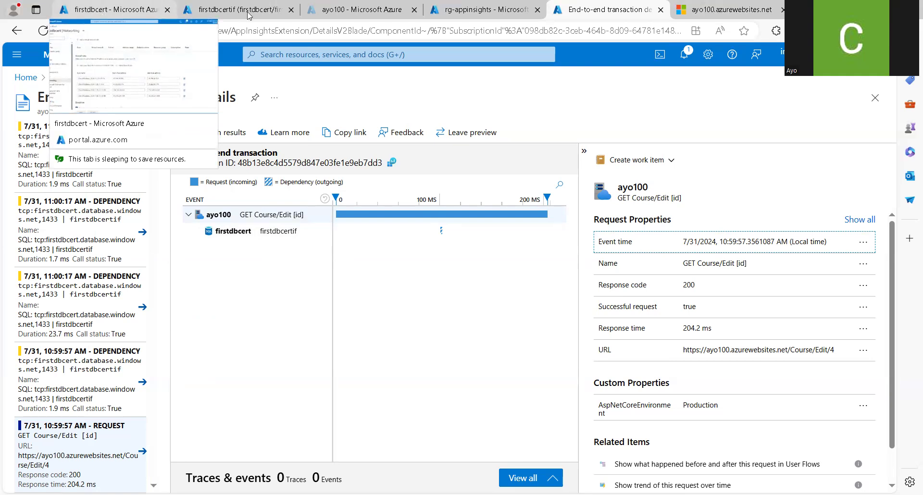
click(287, 232)
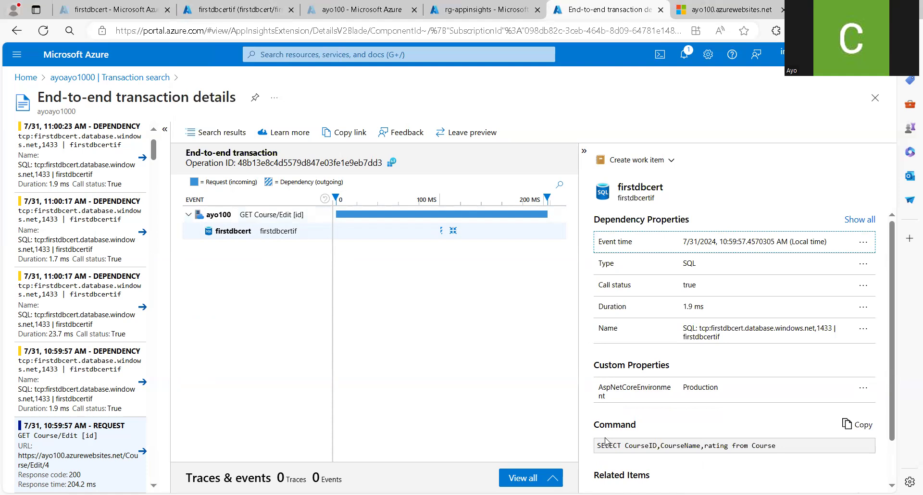
scroll(891, 380, down, 2)
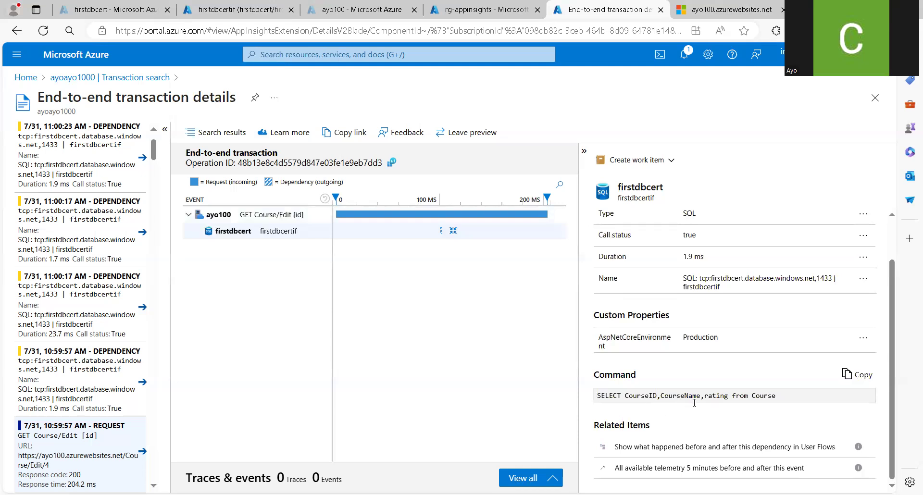
drag(778, 397, 592, 400)
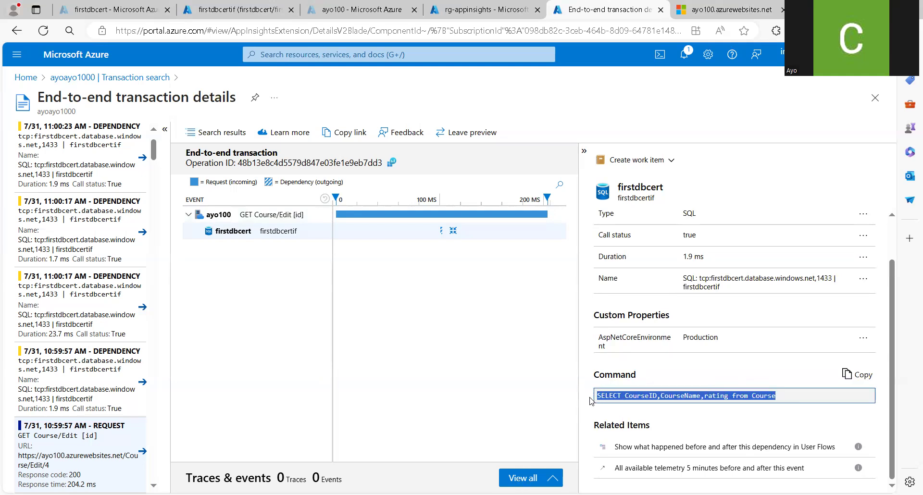
click(464, 344)
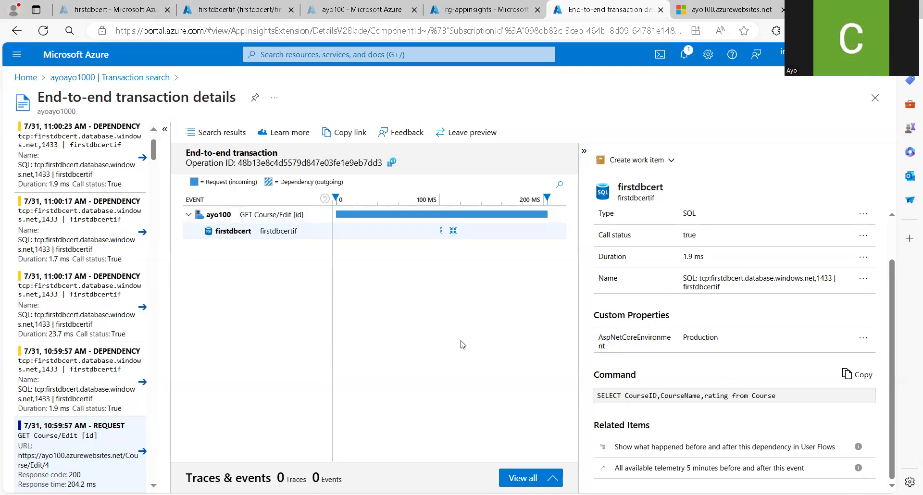
Compare the ayo100 GET Course/Edit request properties with those of its firstdbcert dependency.
click(270, 218)
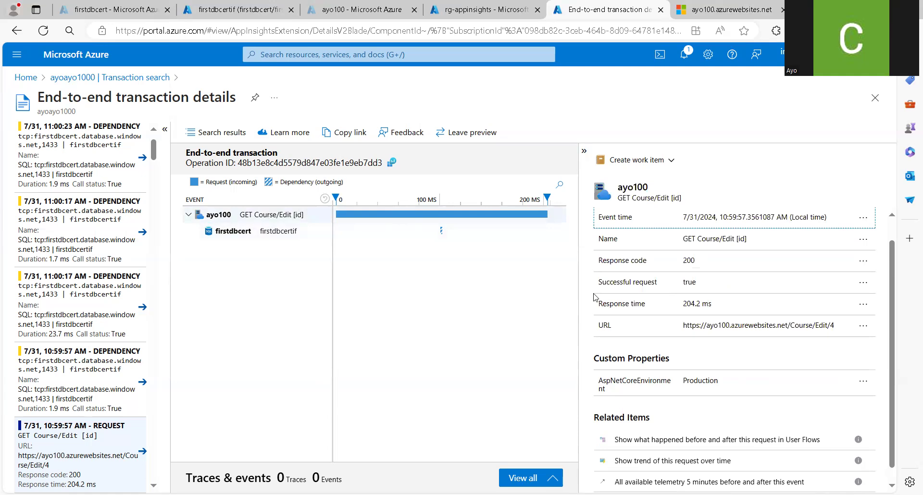
scroll(883, 300, up, 1)
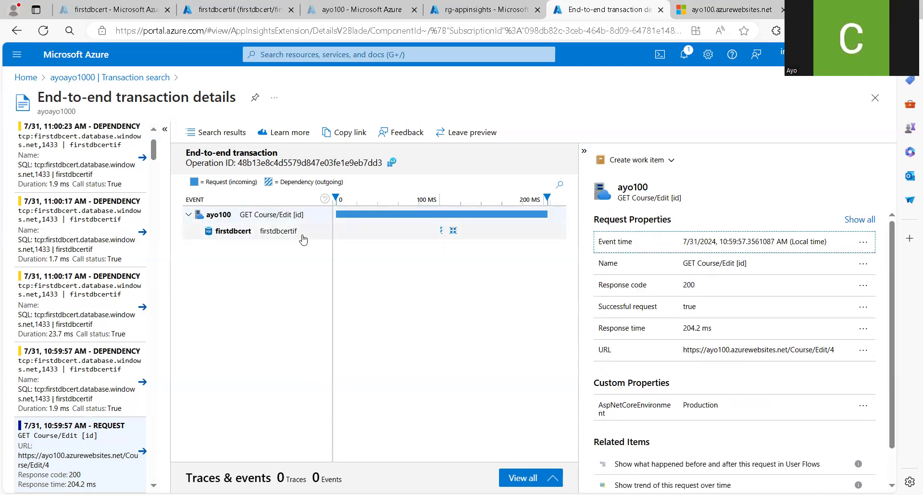
click(276, 234)
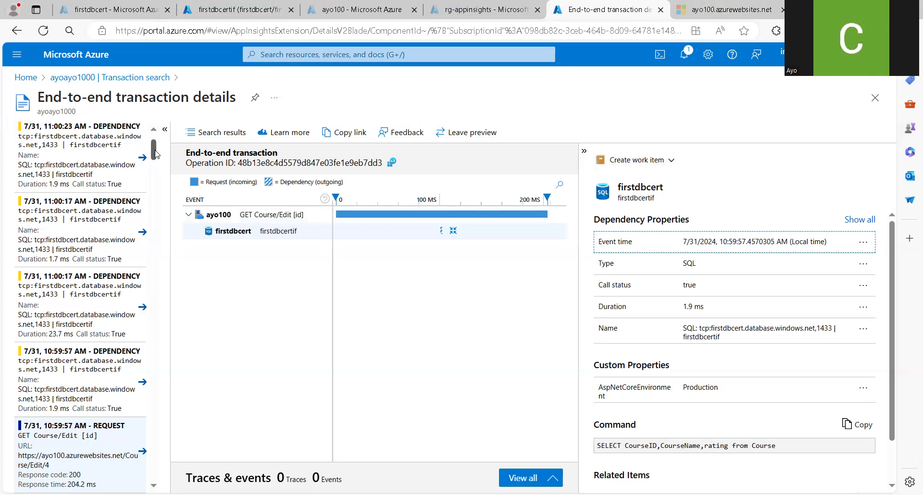
Open the 10:59:31 GET Course/Index request and examine its firstdbcert dependency's properties and SQL command.
scroll(154, 153, up, 1)
scroll(155, 154, down, 1)
drag(155, 153, 152, 167)
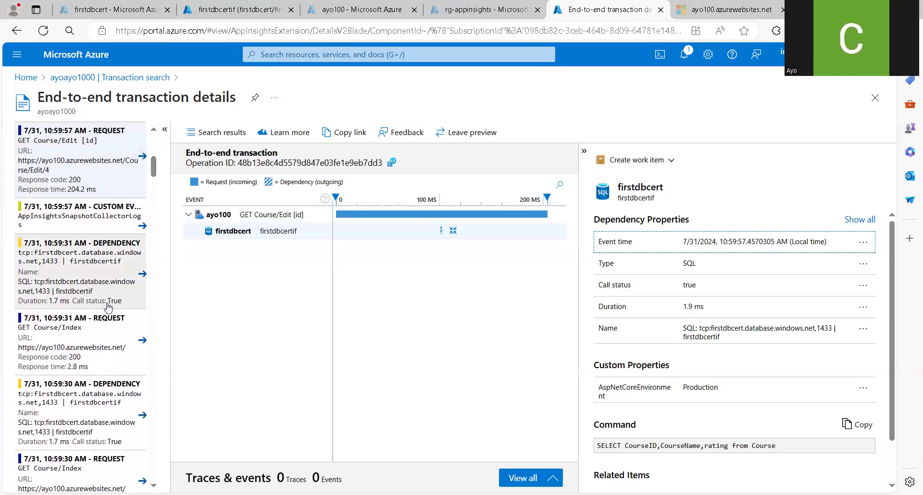
click(80, 354)
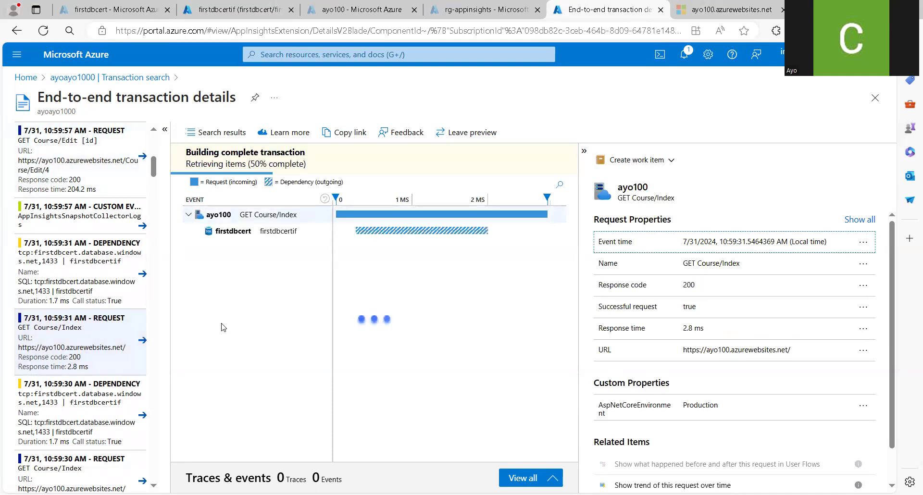
click(267, 236)
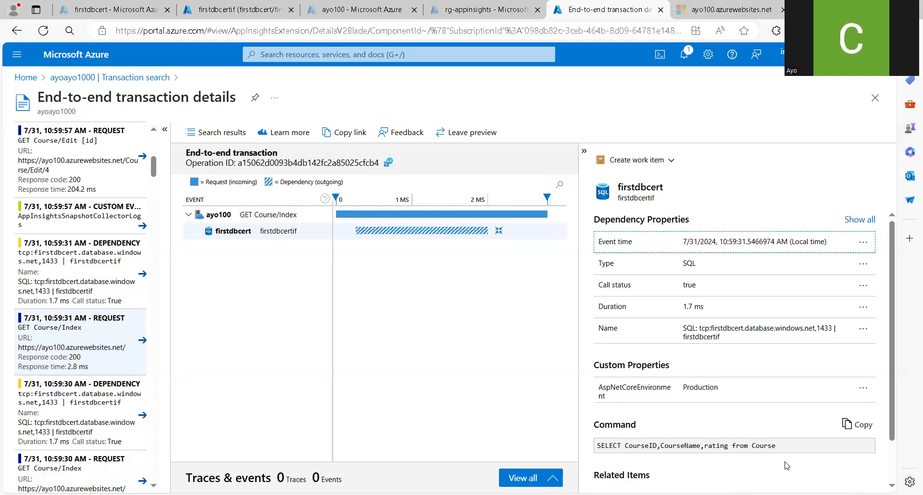
scroll(895, 373, down, 2)
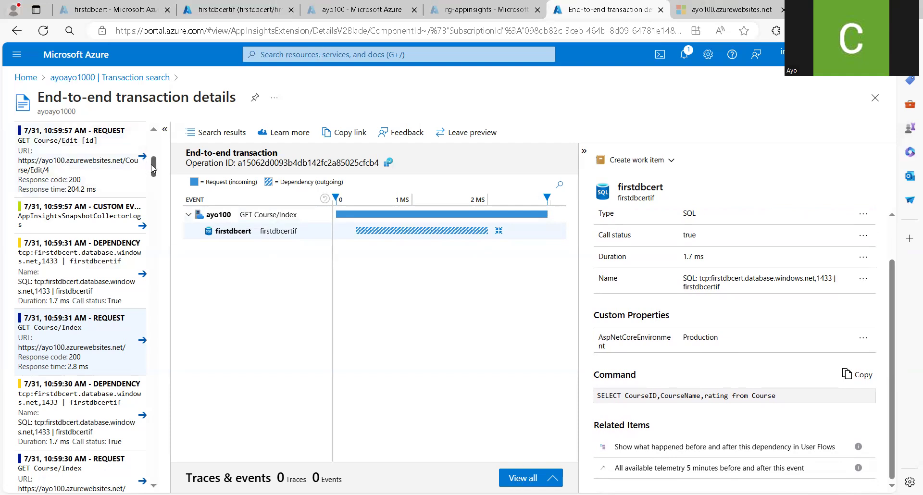
Open the 10:59:57 dependency record and review its SQL call details alongside the parent GET Course/Edit request.
drag(154, 168, 154, 163)
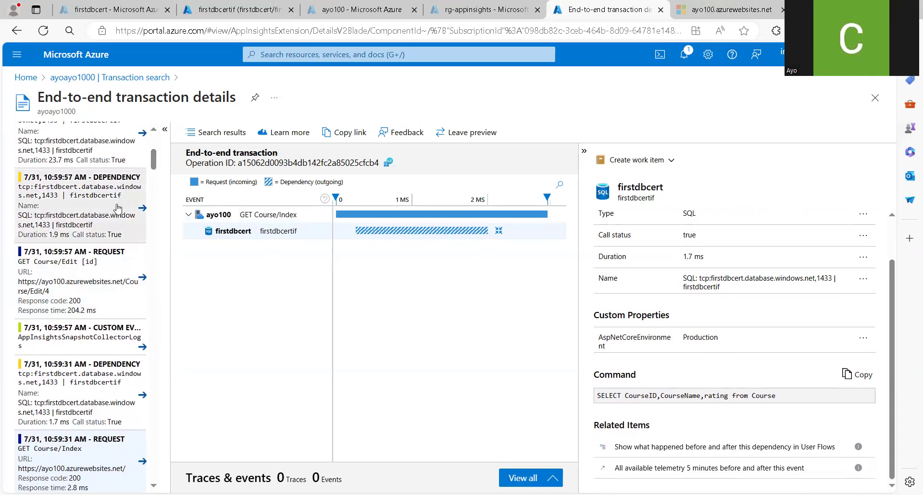
click(110, 217)
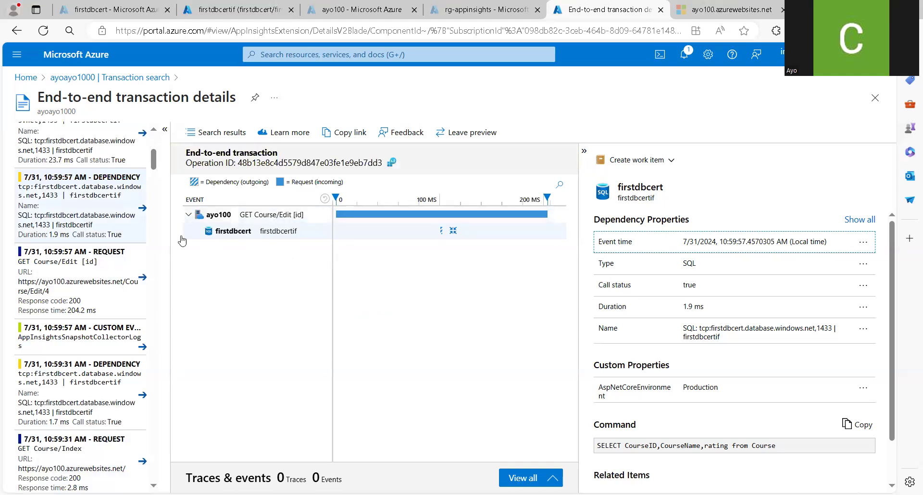
click(241, 219)
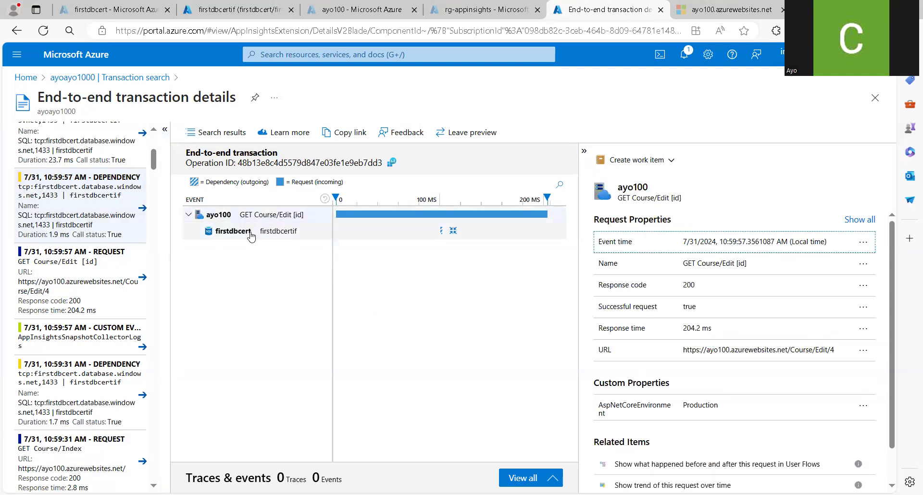
click(249, 232)
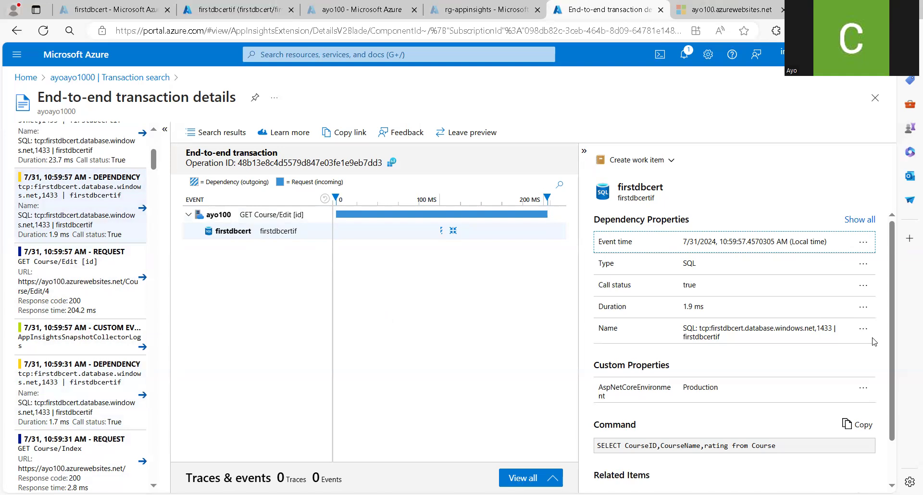
mouse_move(892, 346)
mouse_down()
mouse_move(893, 384)
mouse_move(891, 353)
mouse_up()
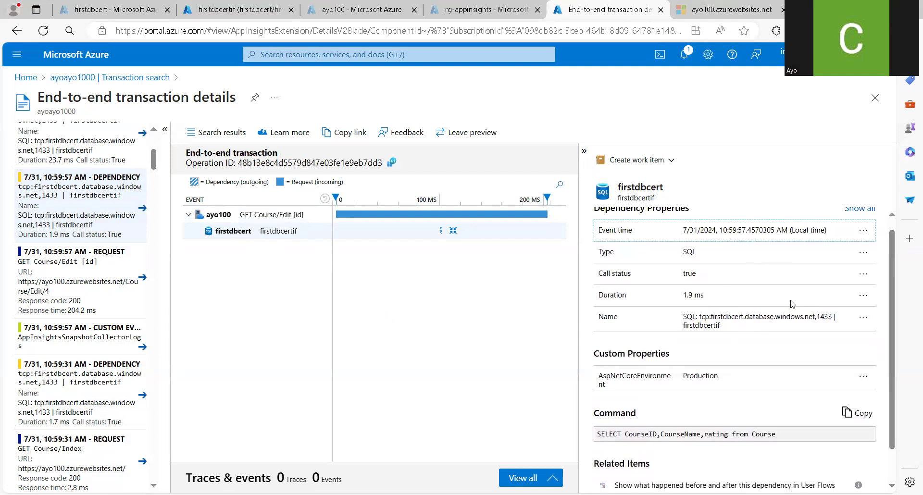
click(299, 214)
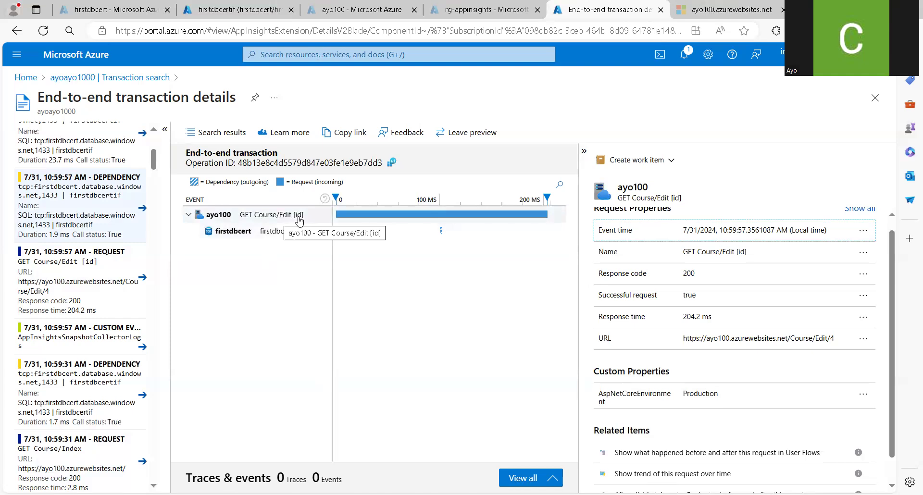
Reopen the 10:59:31 GET Course/Index request and go back to the start of the search results.
click(101, 435)
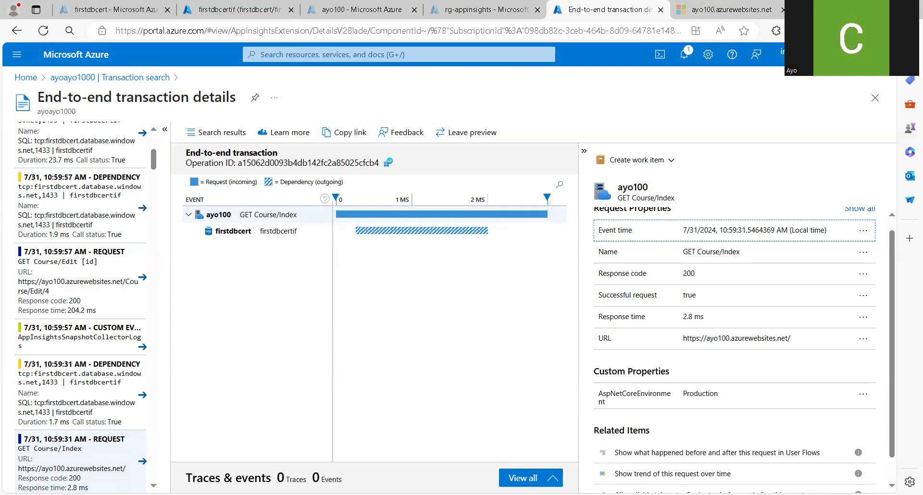
key(alt+Tab)
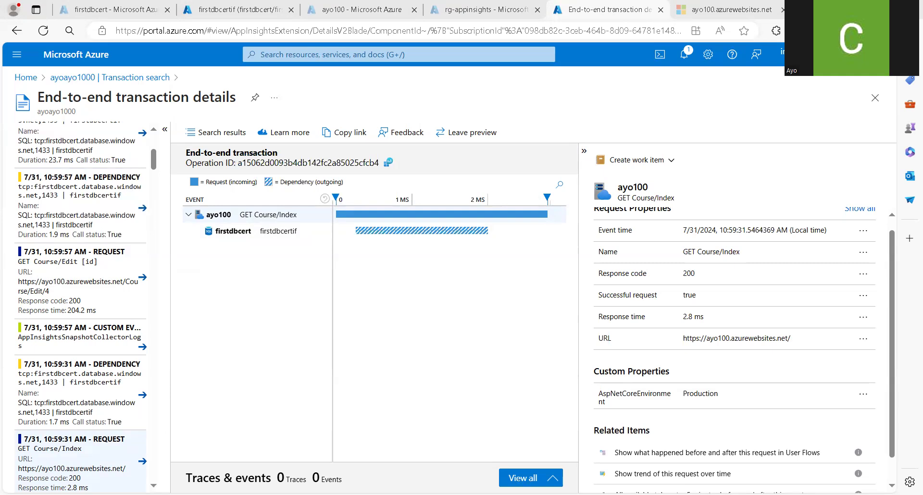
click(309, 342)
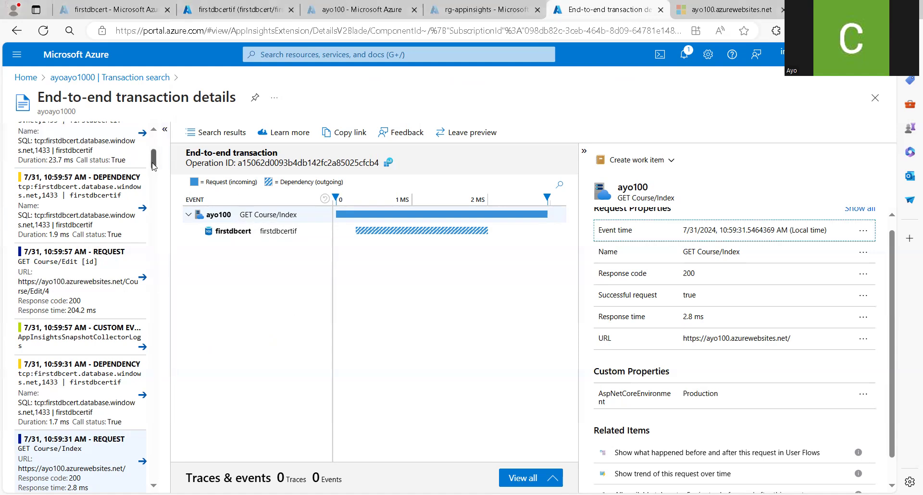
scroll(154, 152, up, 5)
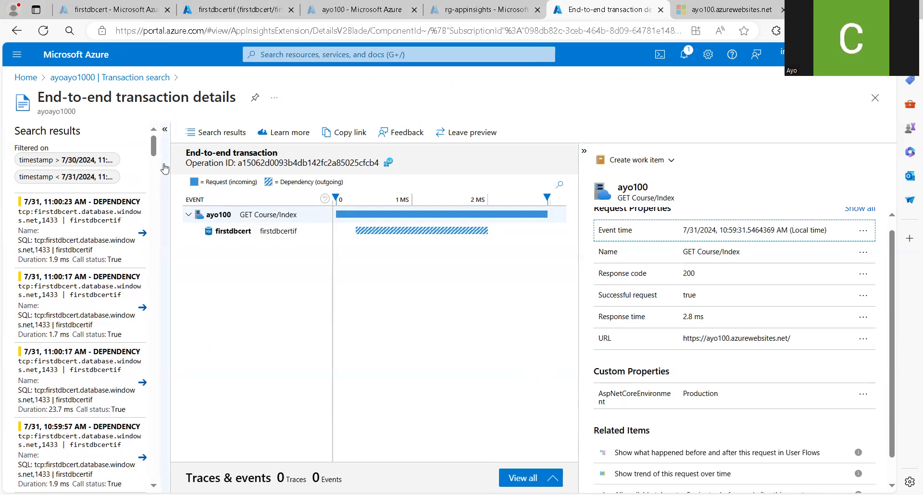
Return to the ayoayo1000 transaction search and expand the Monitoring group to look through the resource's available features.
click(63, 79)
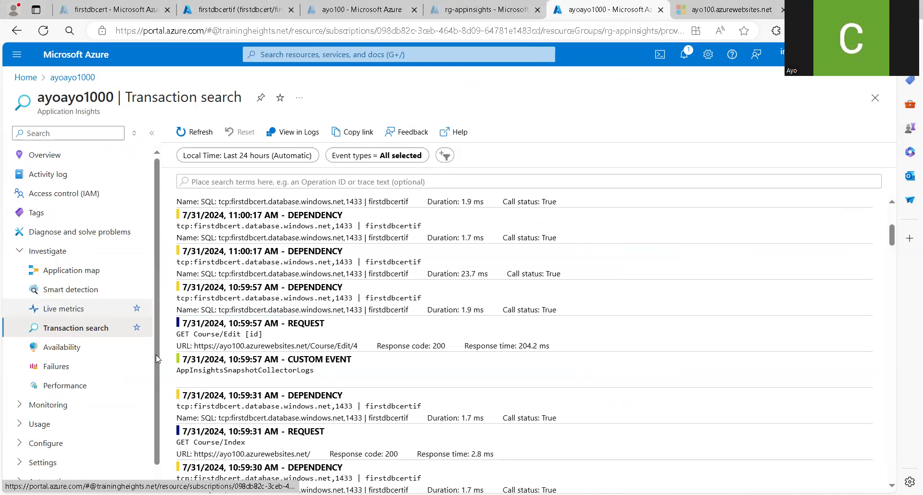
scroll(145, 366, down, 1)
click(19, 388)
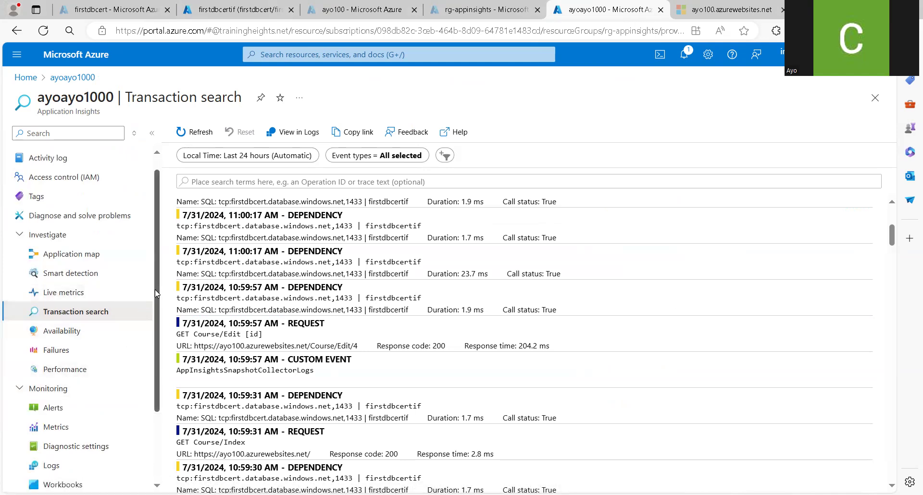
drag(155, 306, 155, 350)
scroll(155, 350, down, 1)
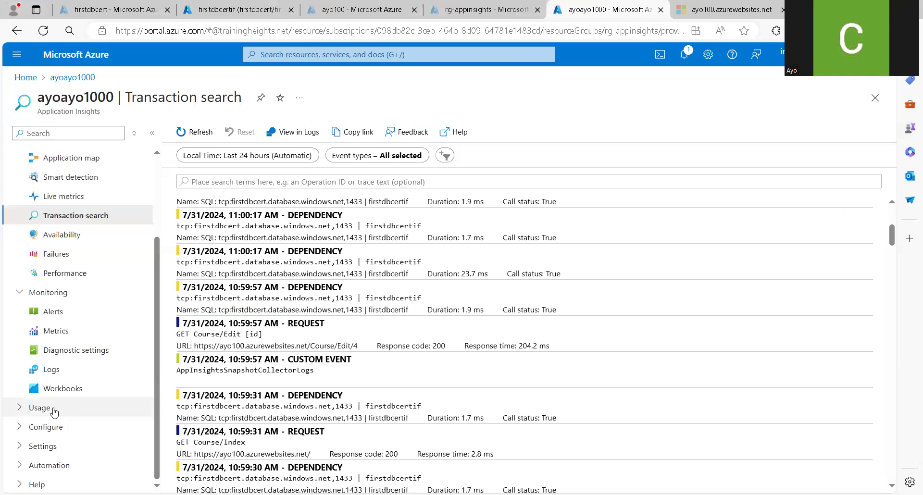
drag(155, 416, 160, 331)
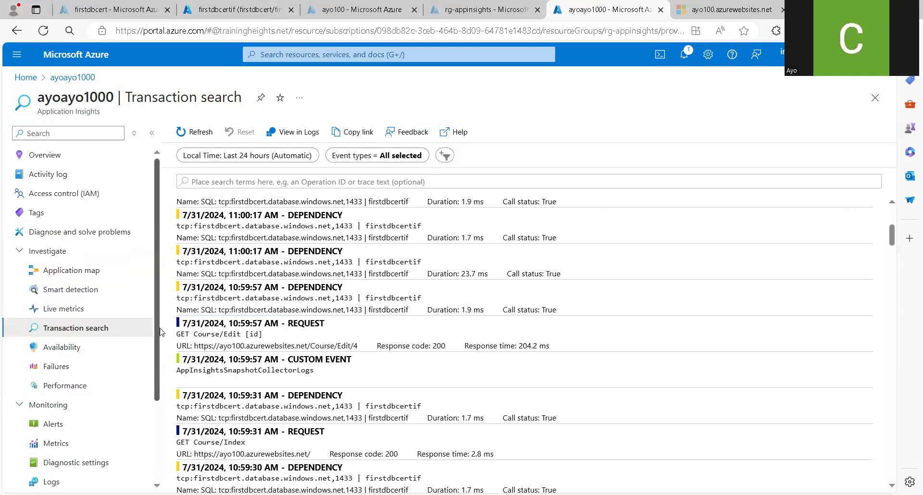